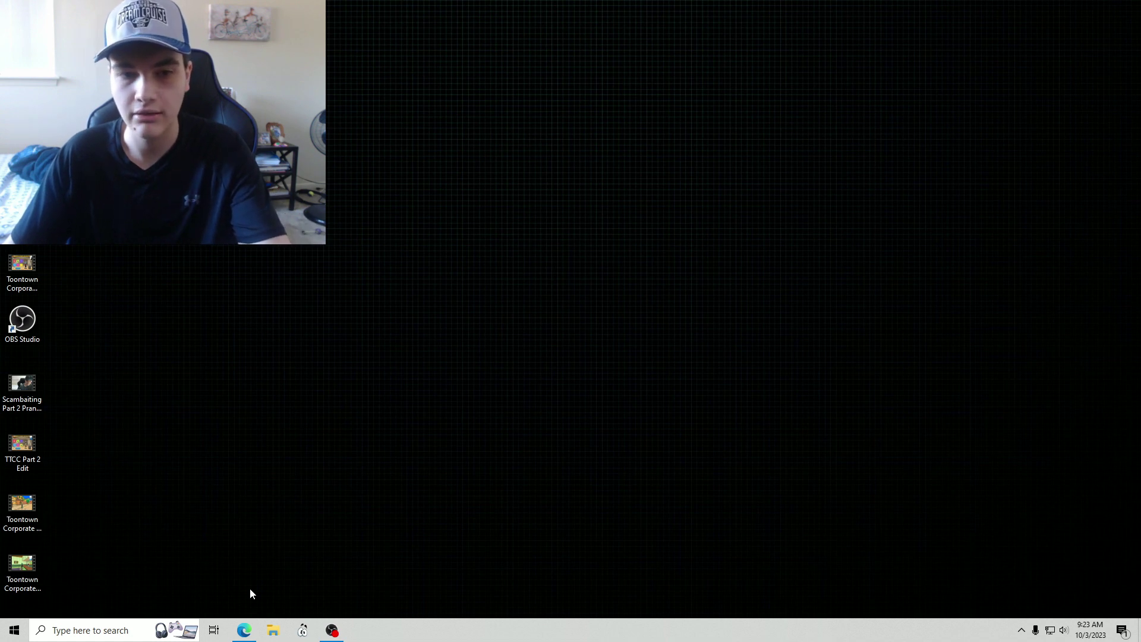
- Bring Edge forward and scroll the Bing 'filmora download' results toward the official Filmora site
mouse_move(245, 625)
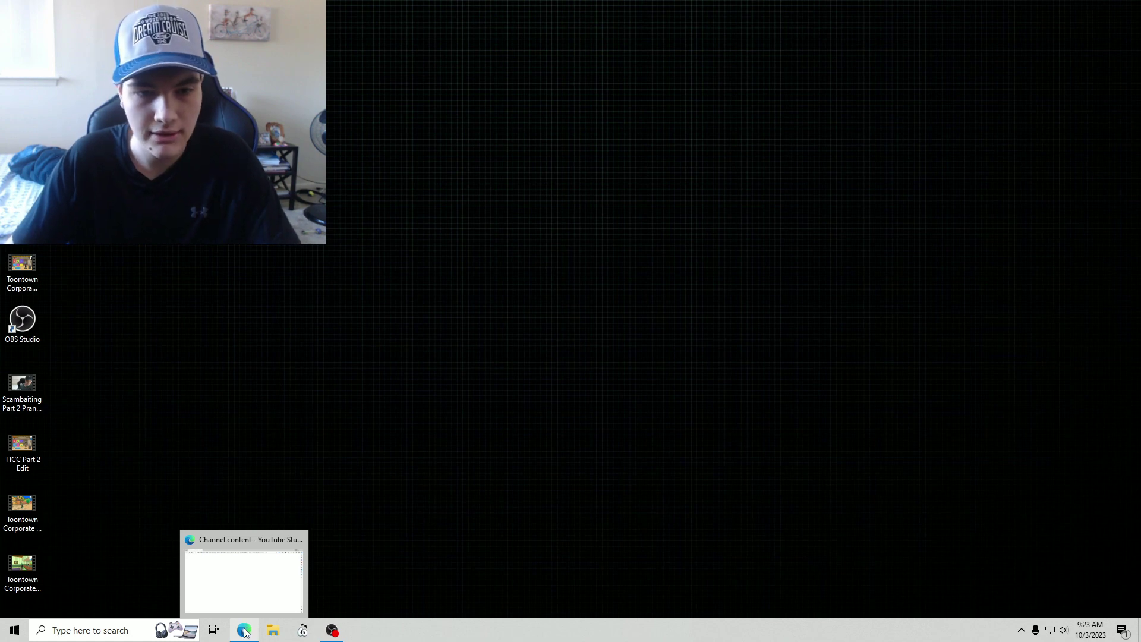
click(243, 579)
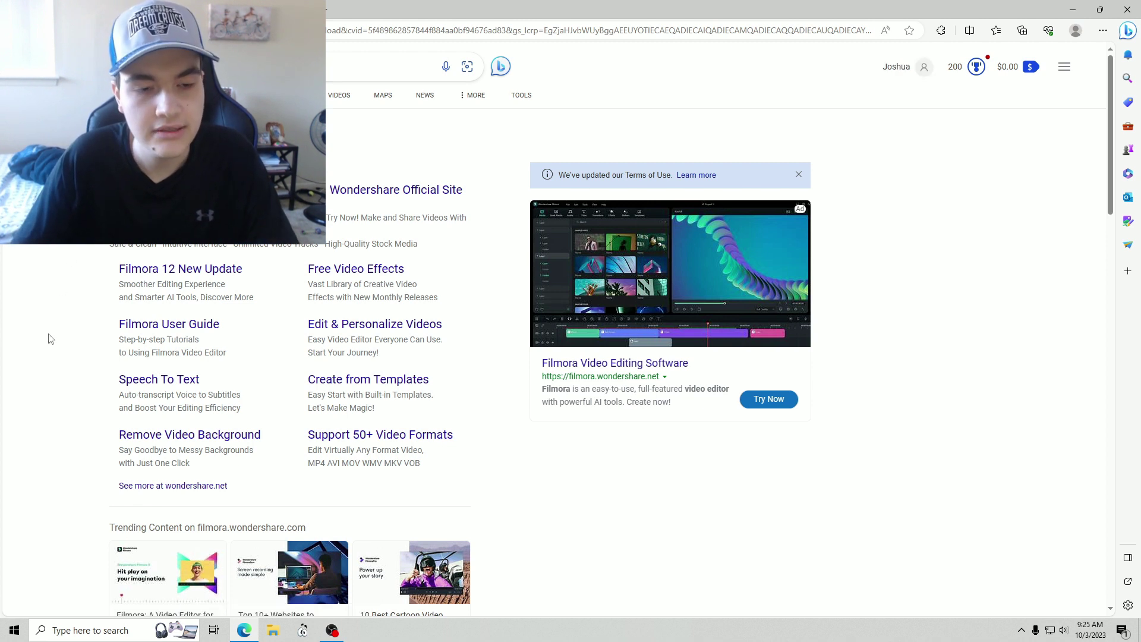
scroll(50, 339, down, 6)
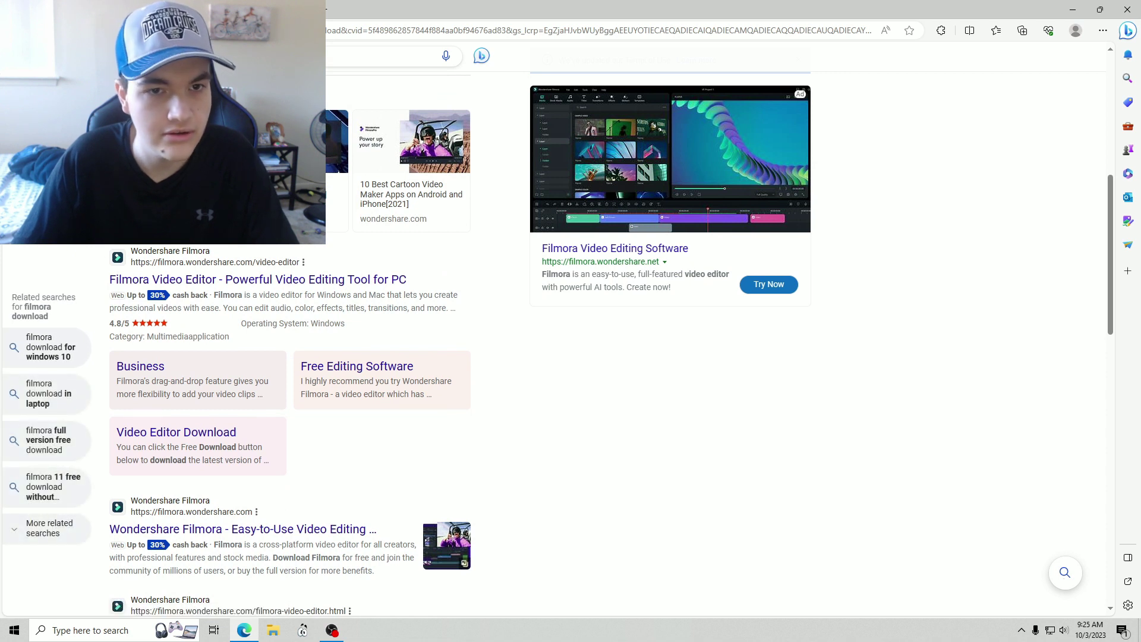
scroll(290, 356, down, 6)
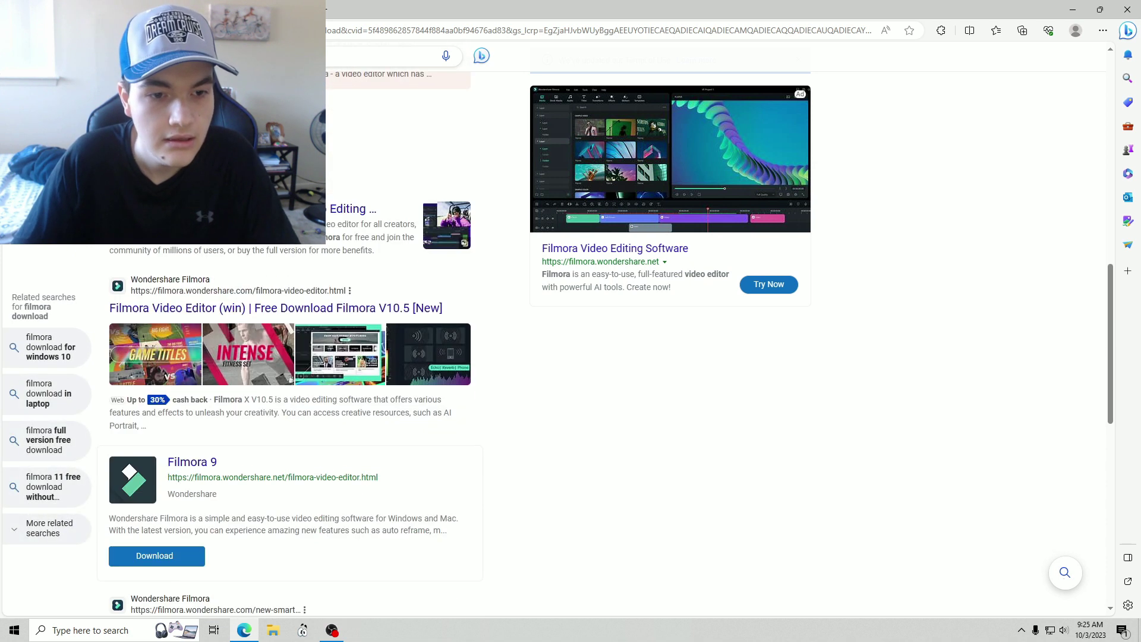
scroll(289, 357, down, 3)
scroll(290, 356, down, 1)
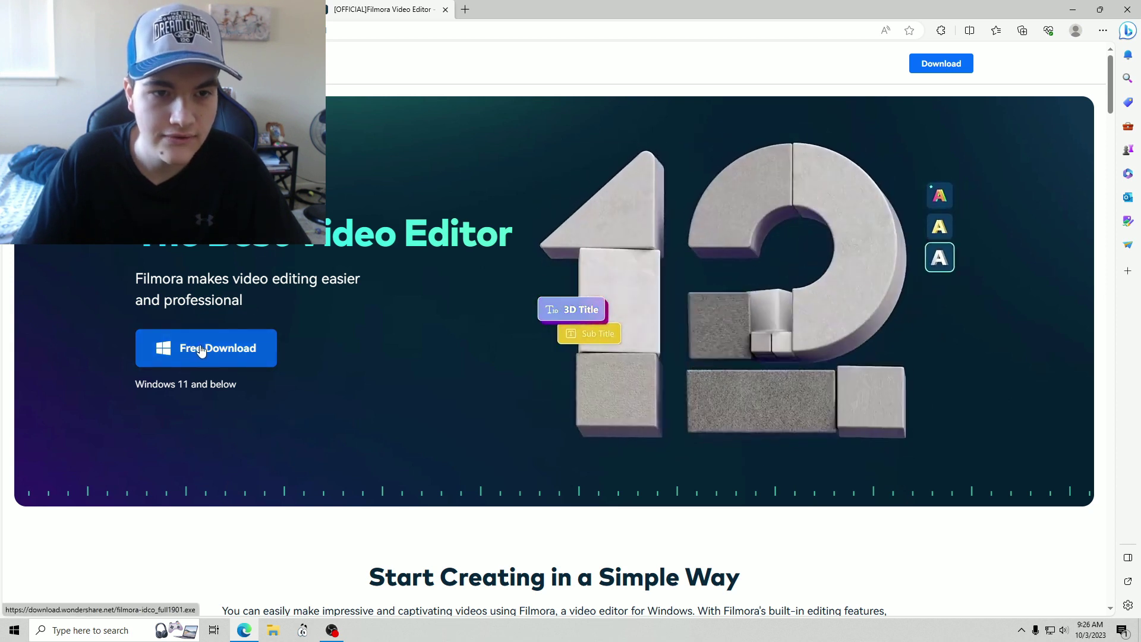
- Download the Filmora setup .exe, open it once downloaded, and start the installation
click(273, 341)
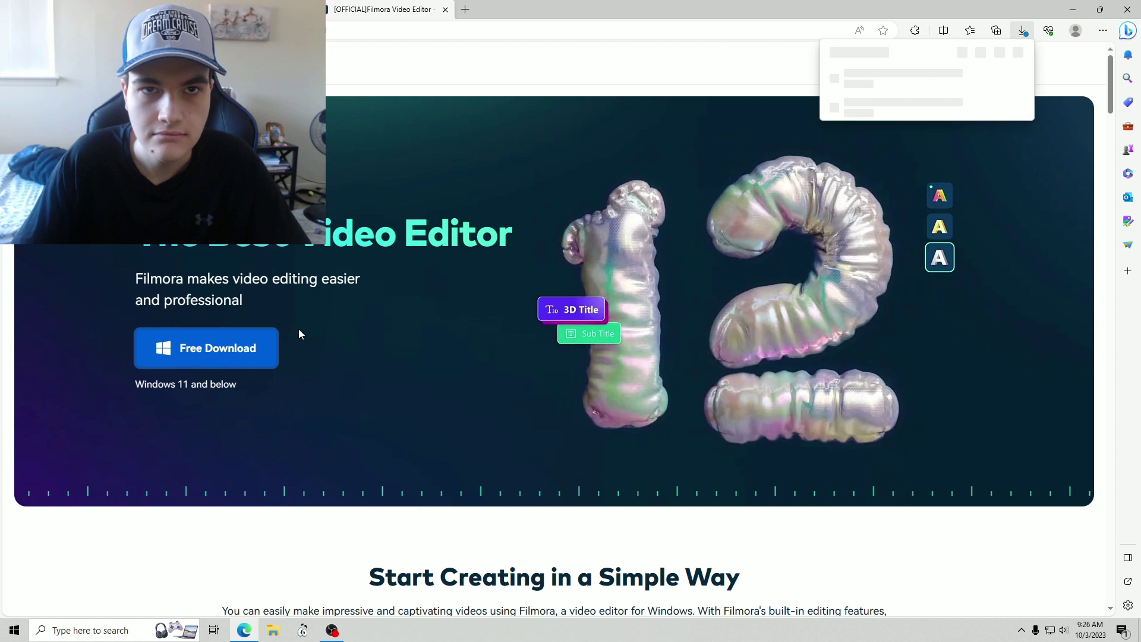
click(875, 92)
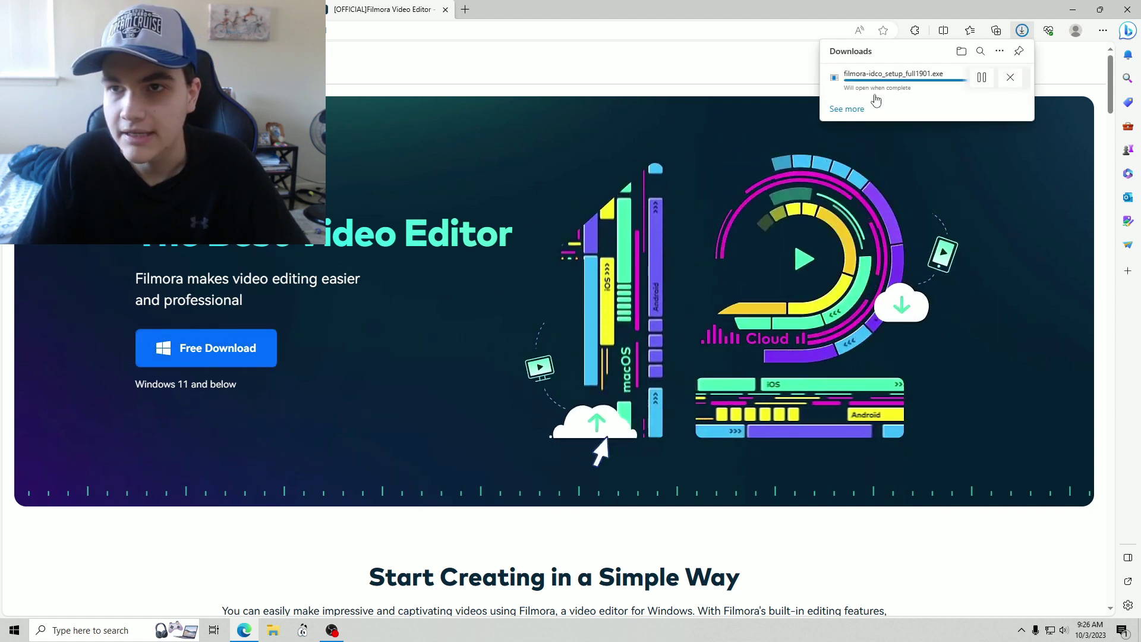
click(856, 83)
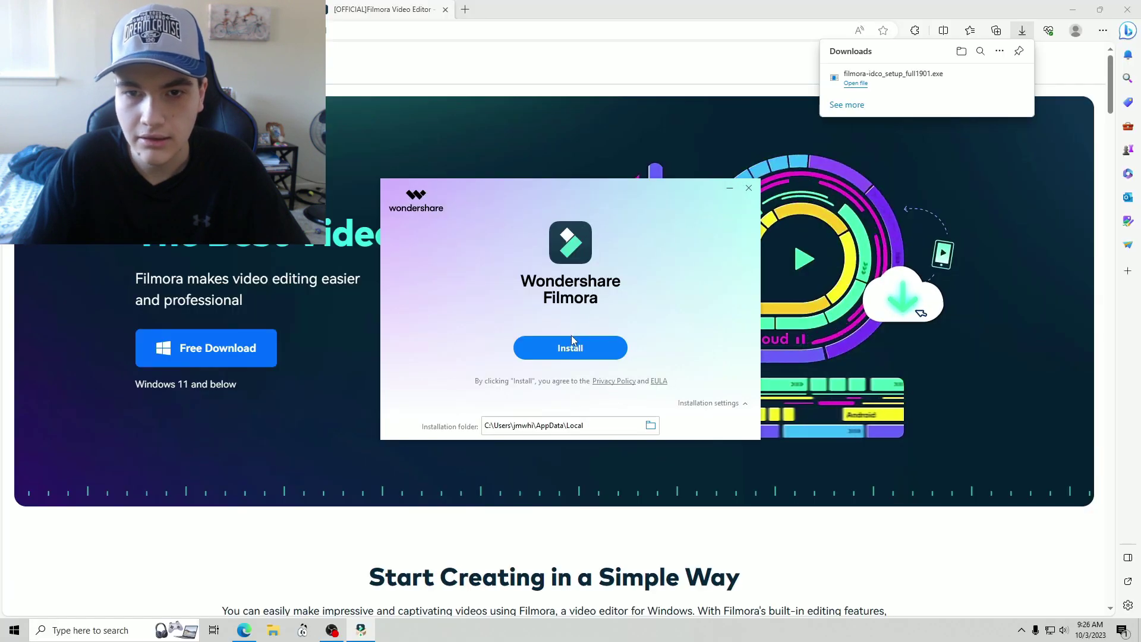
click(572, 346)
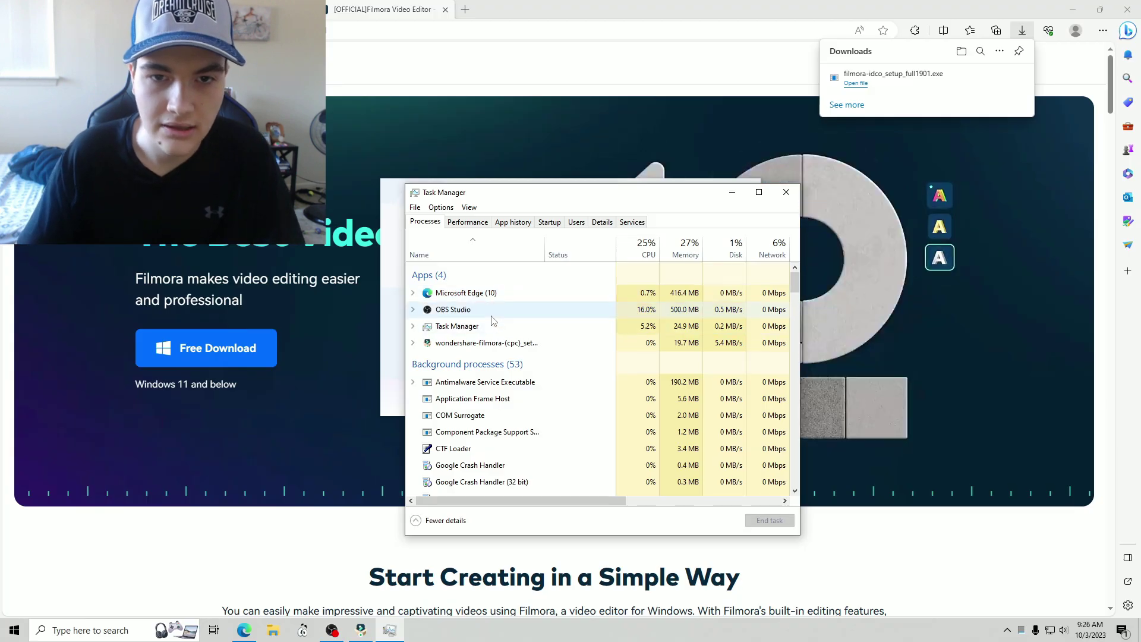
- End the wondershare-filmora installer task and launch Wondershare Filmora 11 from the Utilities folder
click(506, 345)
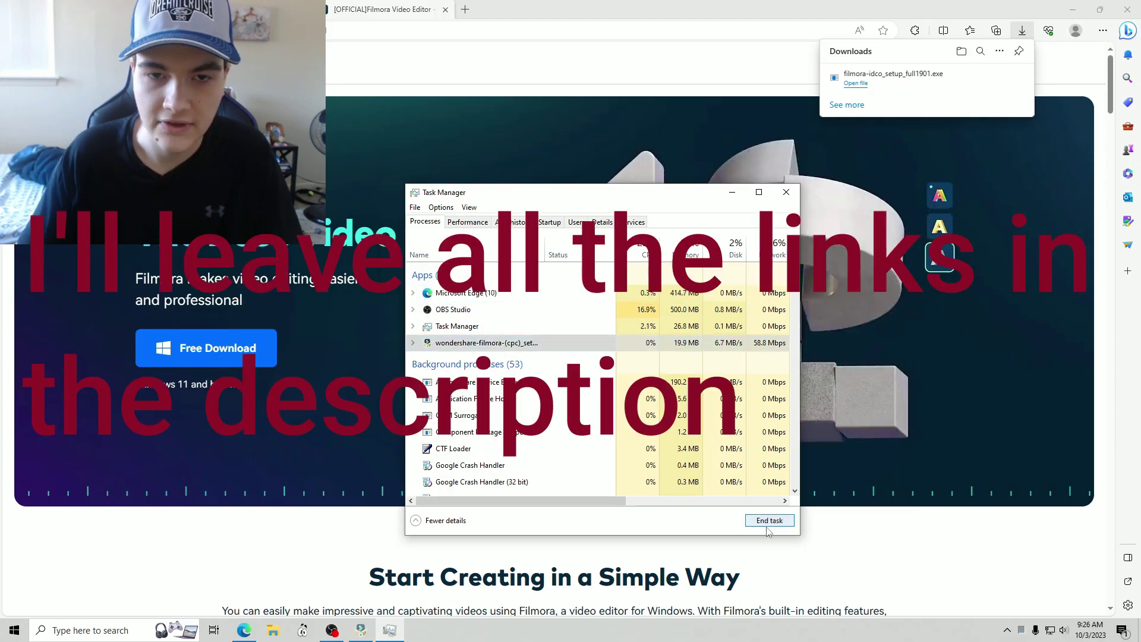
click(787, 192)
click(1074, 9)
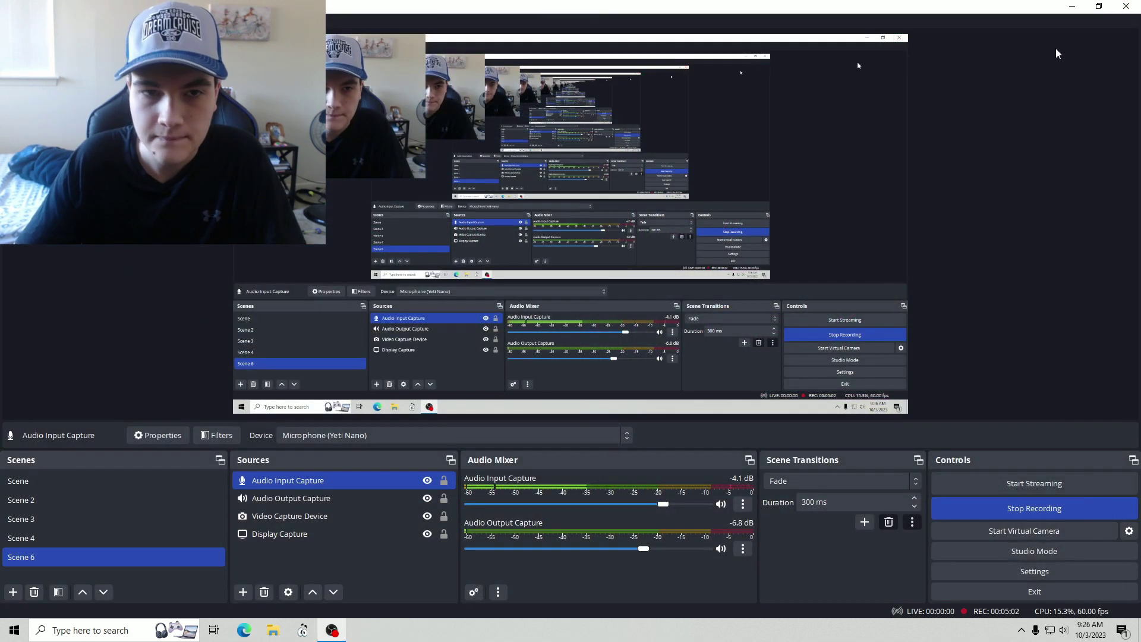
click(1079, 7)
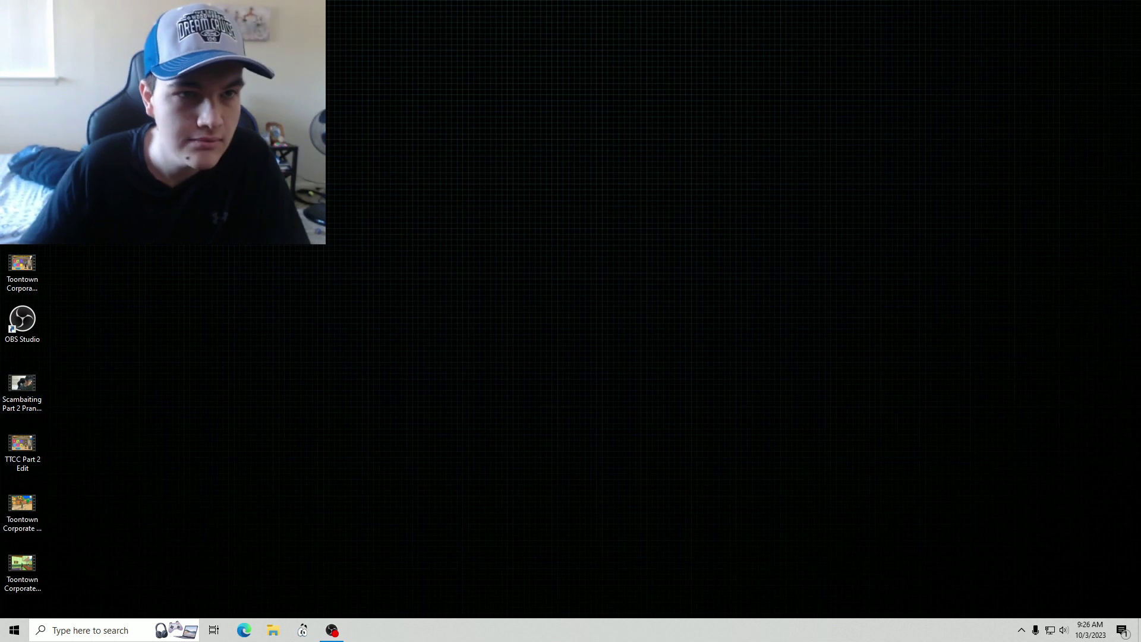
click(272, 630)
click(734, 366)
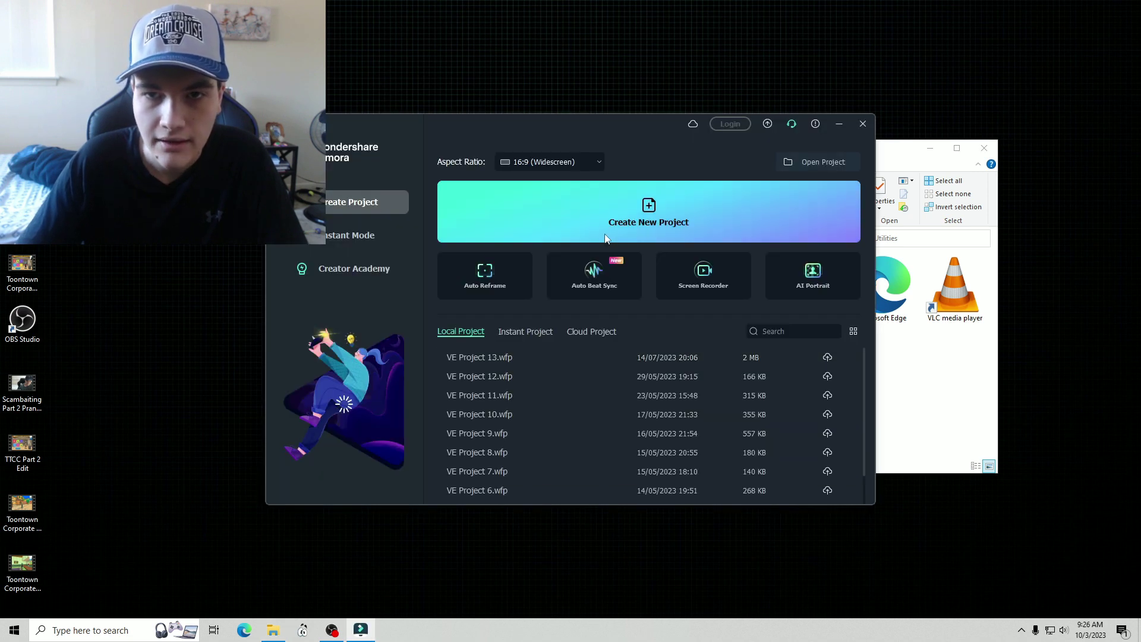
- Bring the Edge window back in front of Filmora from the taskbar
click(251, 634)
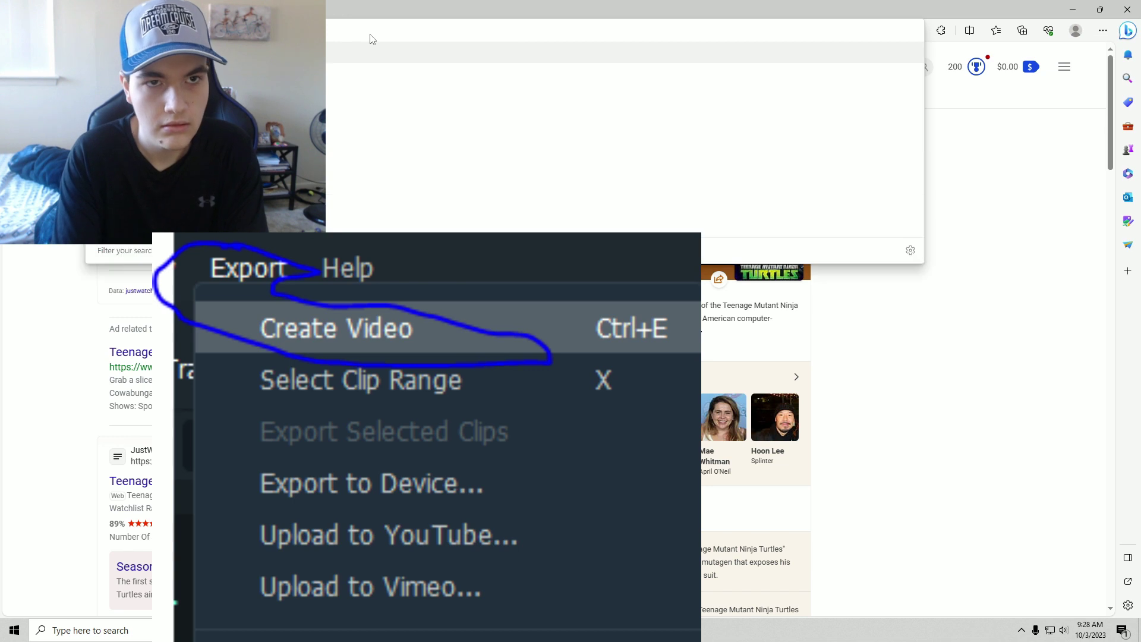
- Search the web for 'watchcartoononline' and open the WatchCartoonOnline result
key(Return)
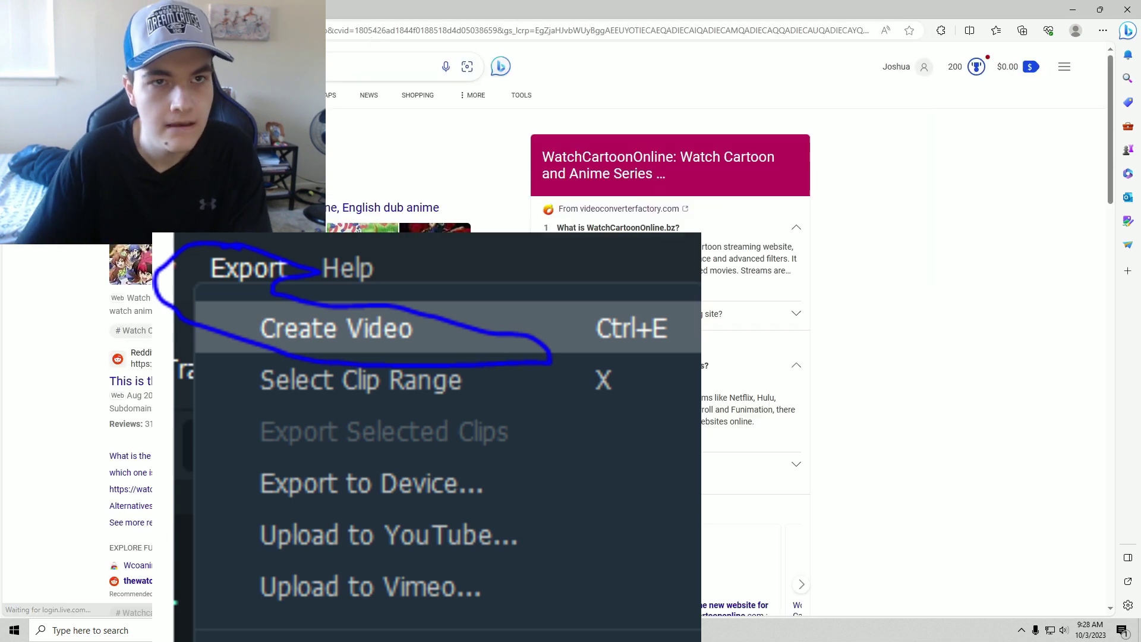
click(369, 34)
key(Escape)
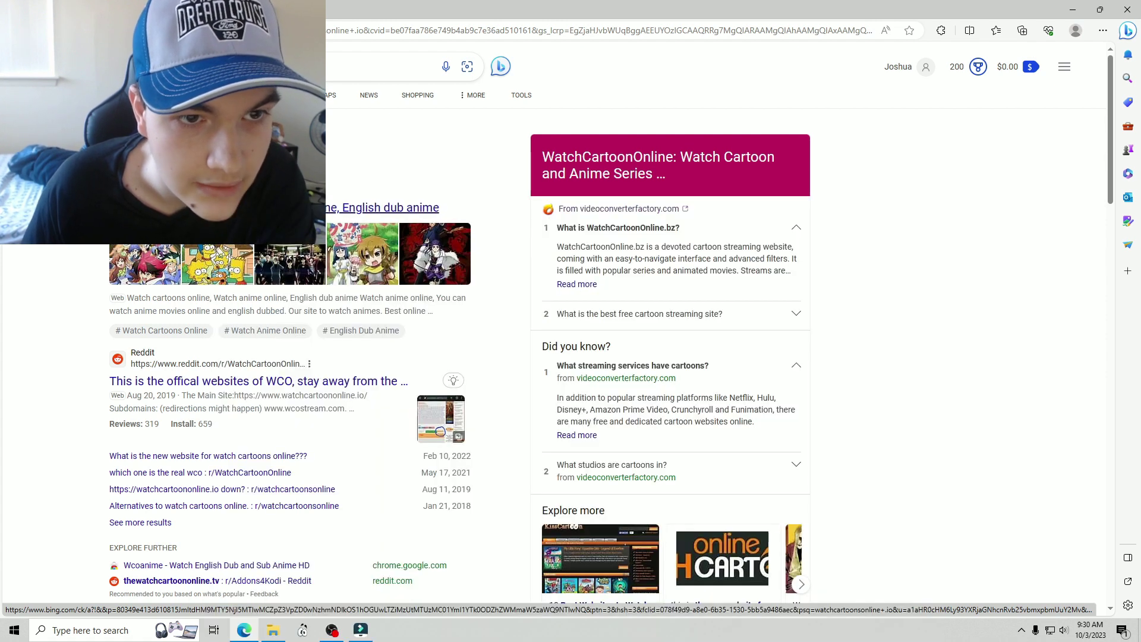
click(386, 206)
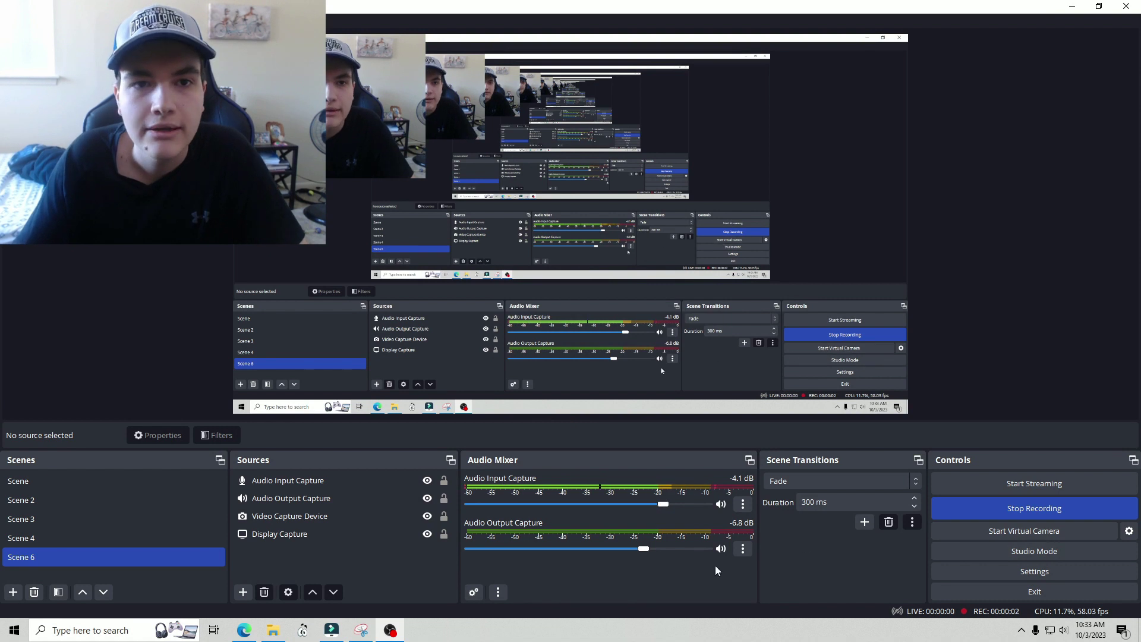
- Bring Edge forward and open WatchCartoonOnline's cartoon list
click(243, 631)
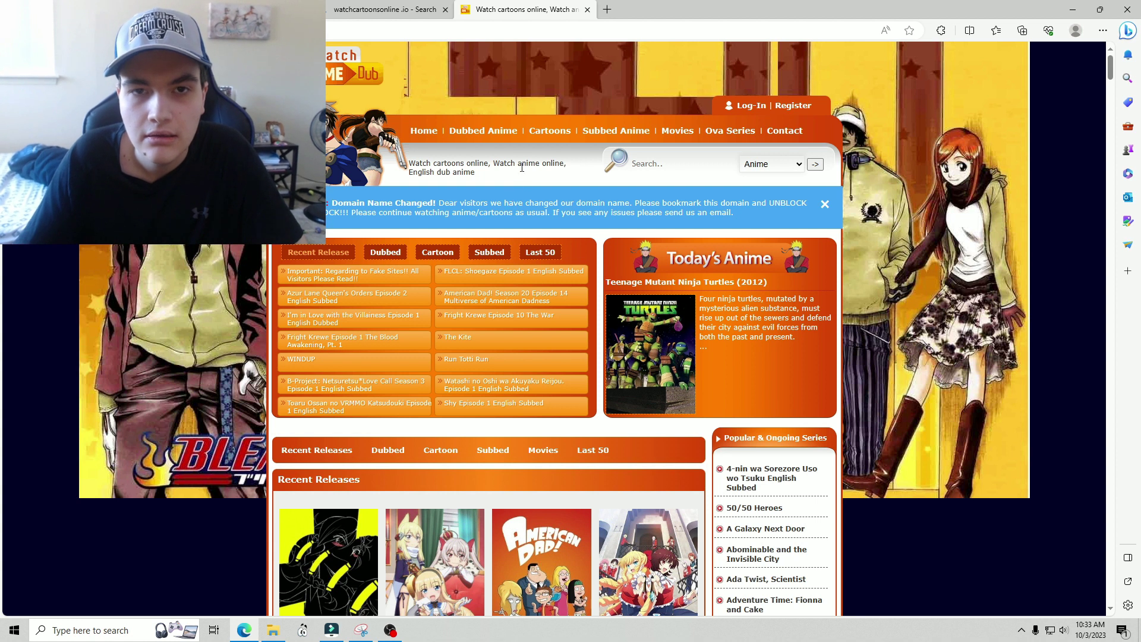
click(544, 132)
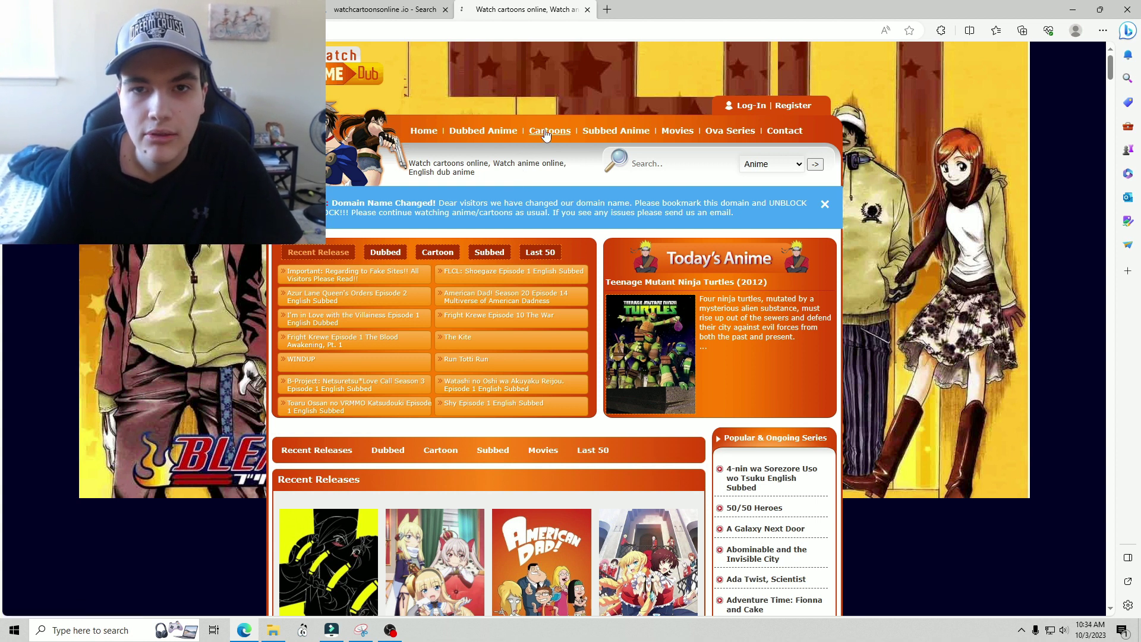
scroll(453, 416, down, 3)
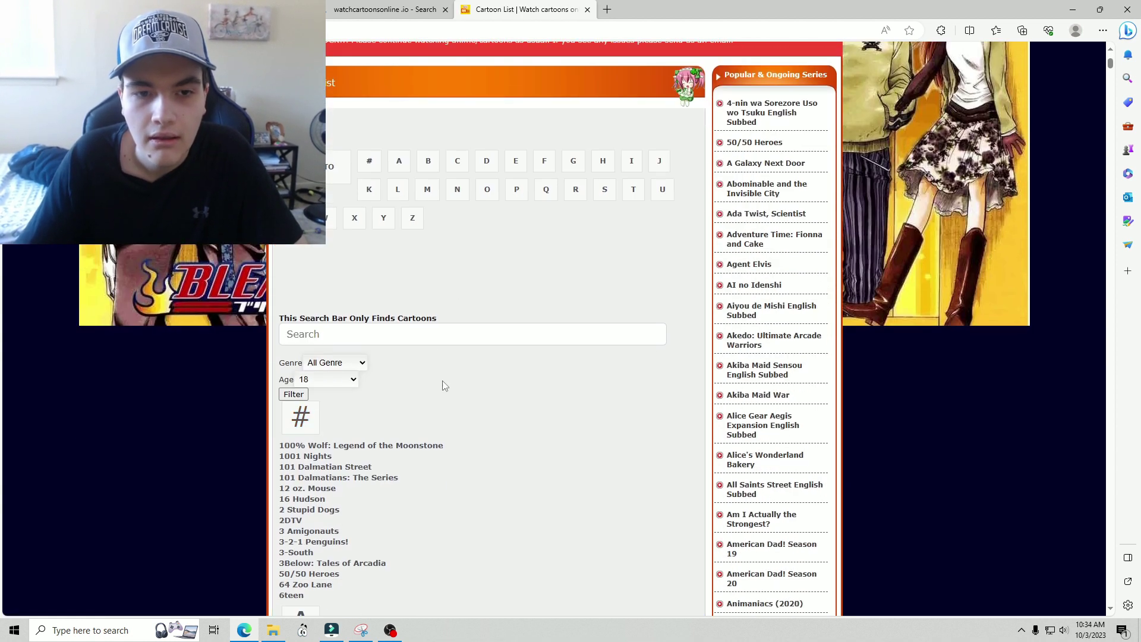
- Search the cartoon list for 'Teenage' and open the Teenage Mutant Ninja Turtles (2012) page
click(426, 332)
text(D)
key(BackSpace)
text(Te)
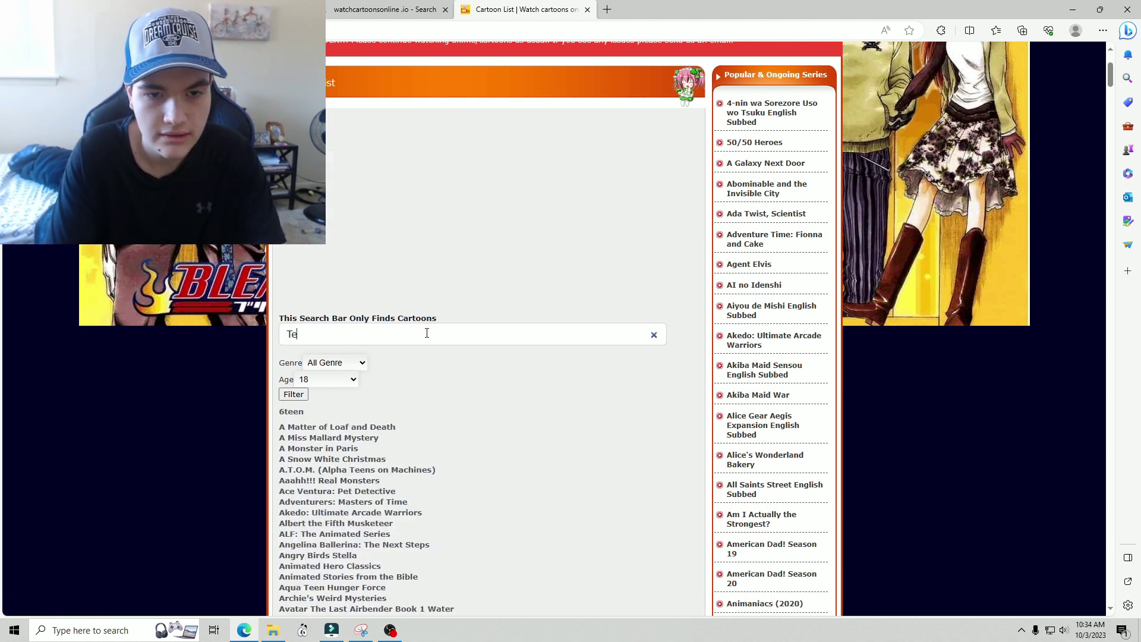
text(enage)
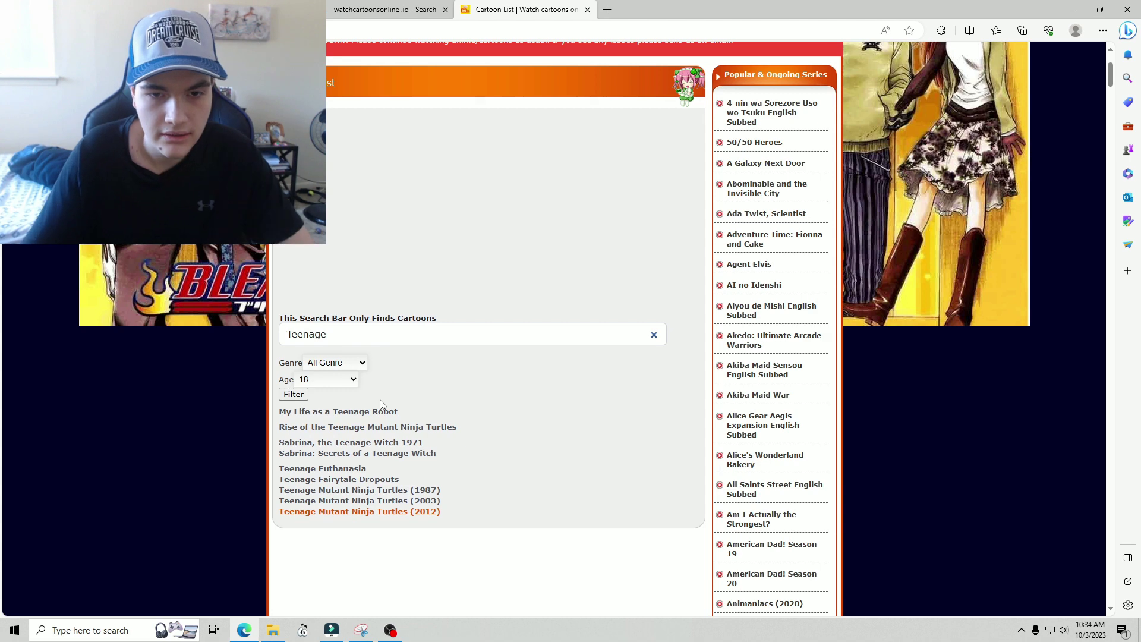
click(397, 512)
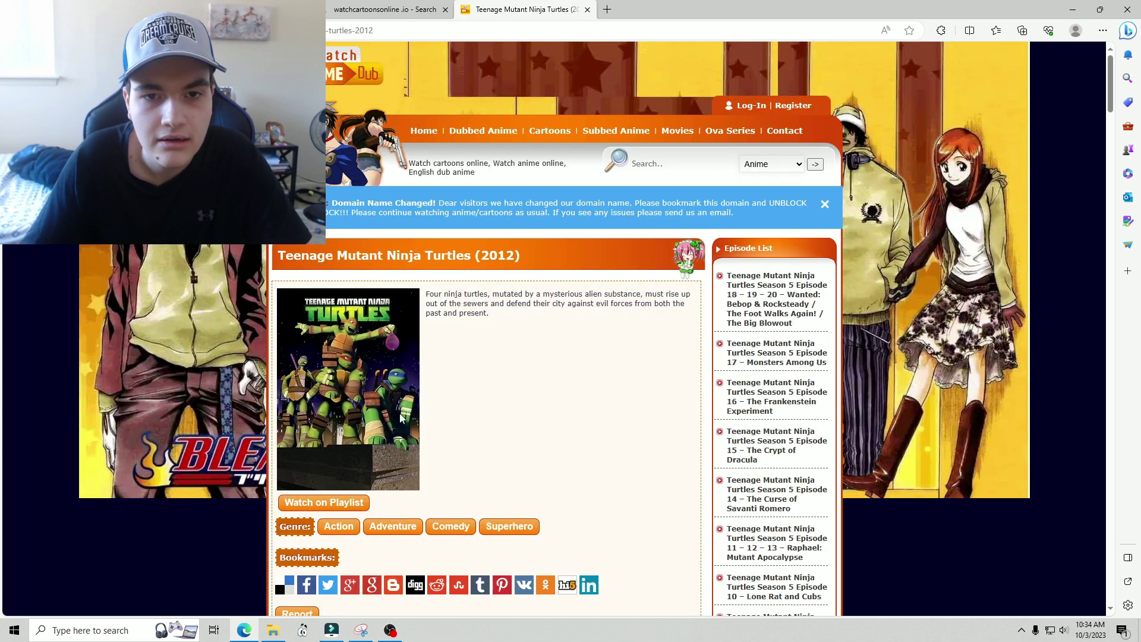
scroll(459, 370, down, 7)
scroll(458, 369, up, 7)
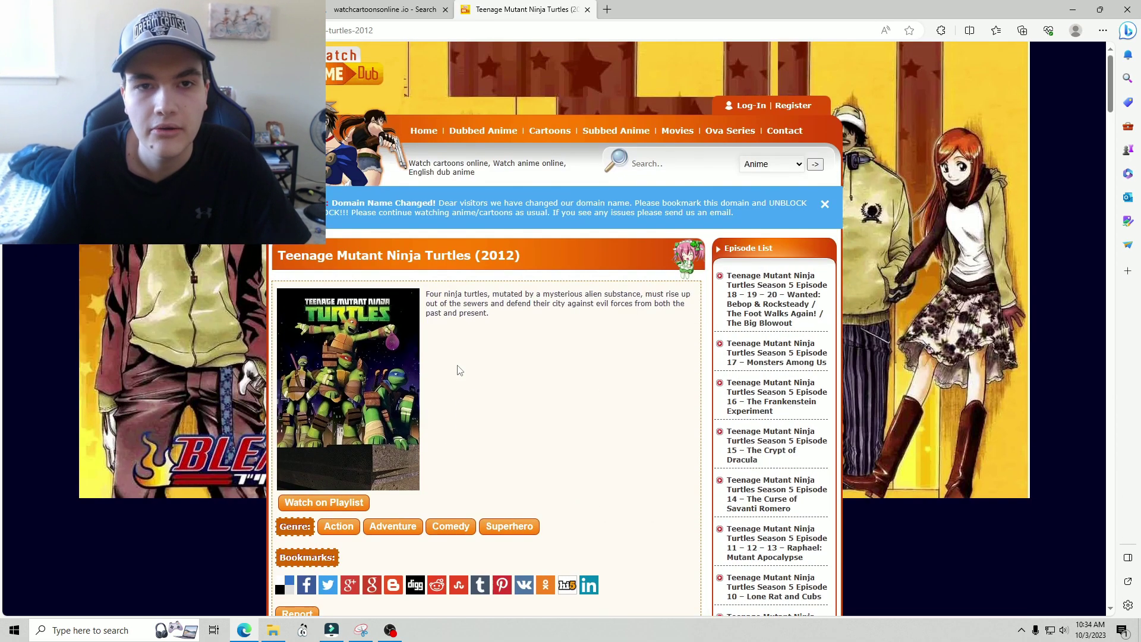
- Close the show page, reopen WatchCartoonOnline from the results, and open its Cartoons list
click(588, 10)
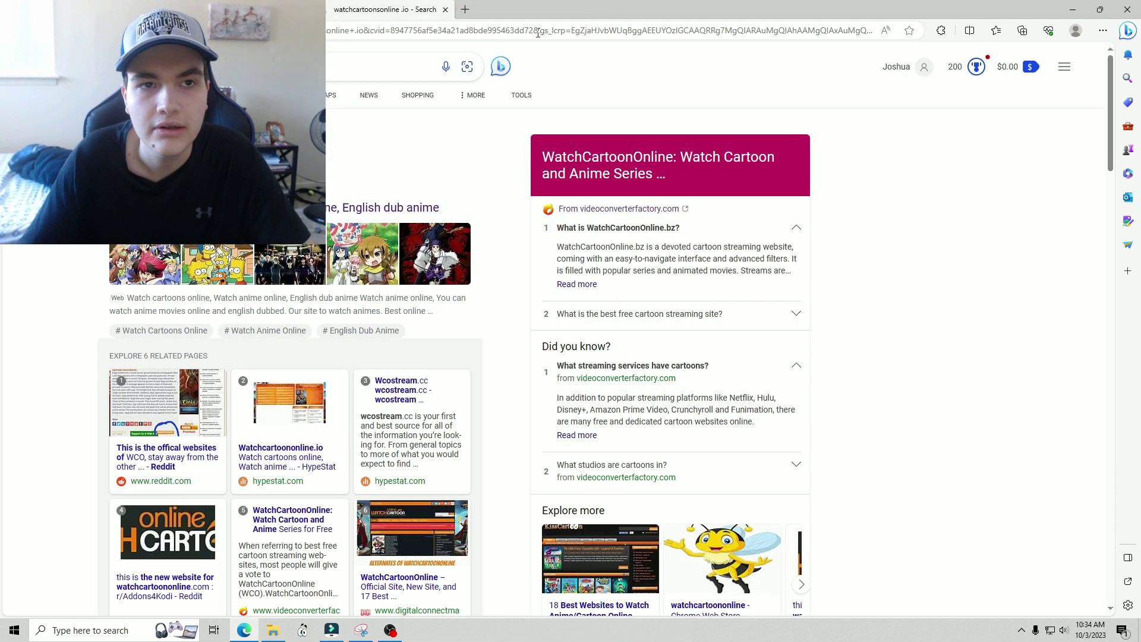
click(363, 208)
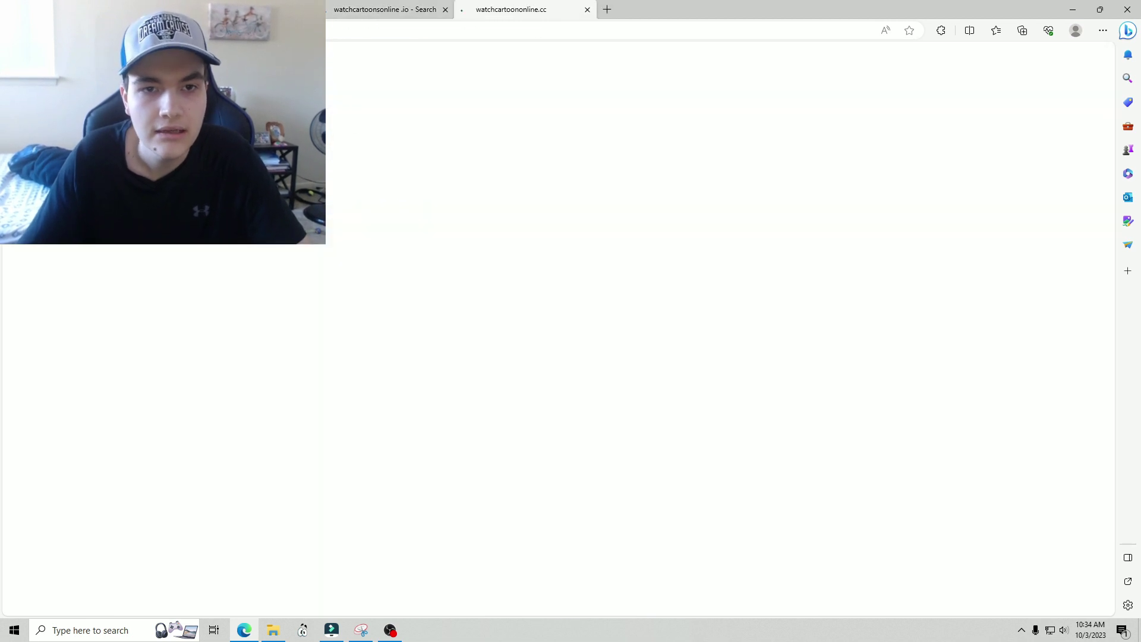
click(532, 138)
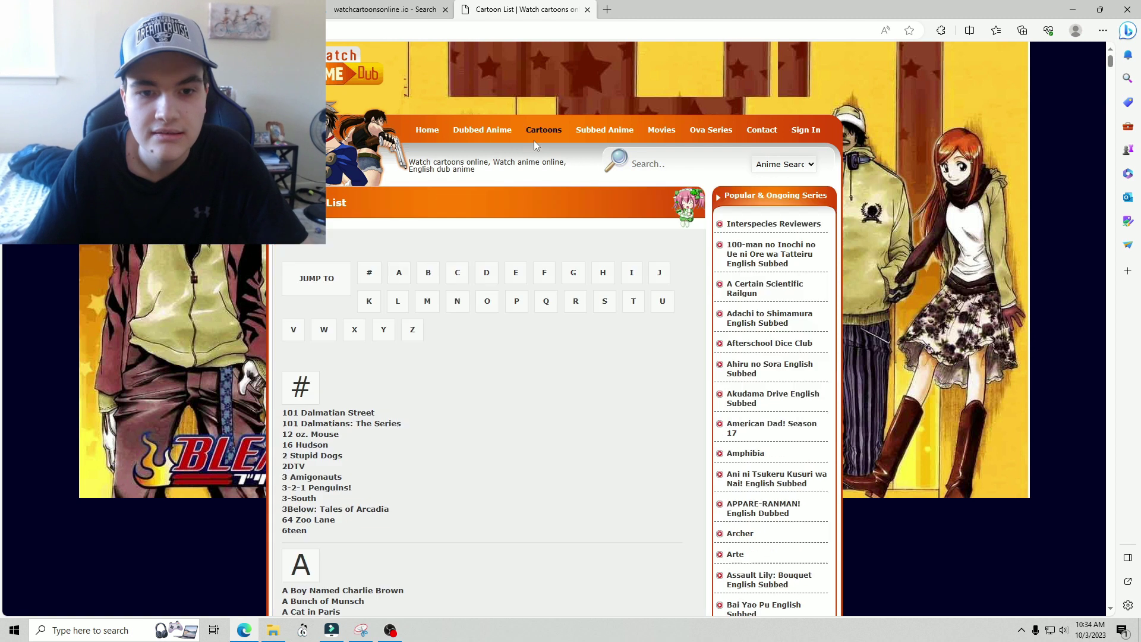
scroll(420, 249, down, 4)
scroll(399, 392, up, 4)
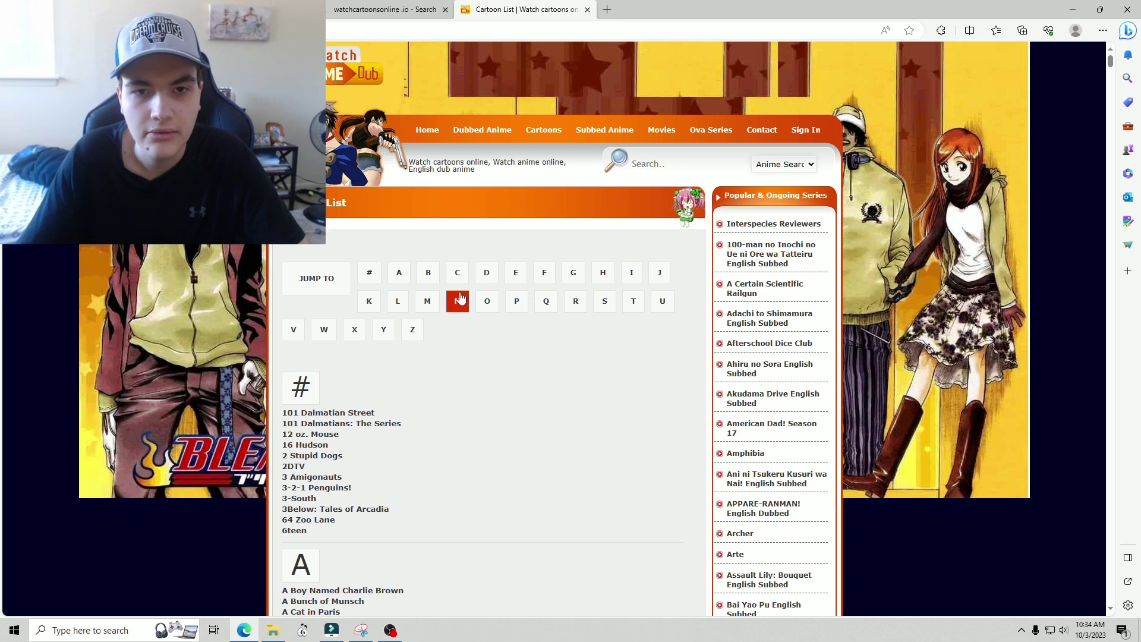
- Jump through the alphabetical list to T and open Teenage Mutant Ninja Turtles (2012)
click(486, 272)
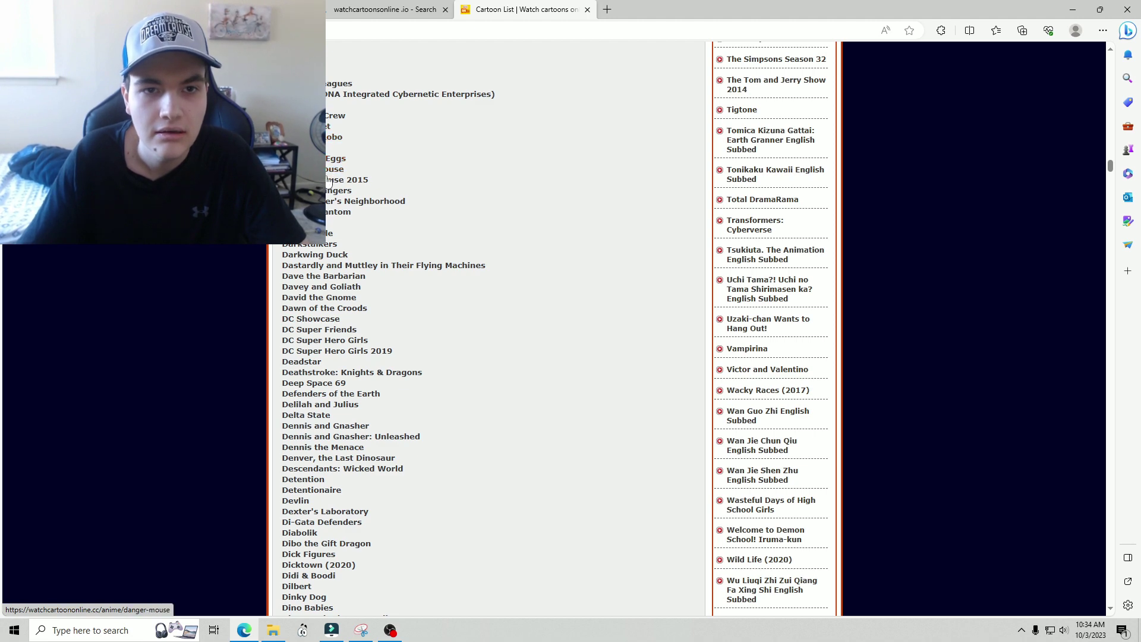
scroll(330, 214, up, 10)
scroll(337, 254, down, 18)
scroll(338, 254, down, 20)
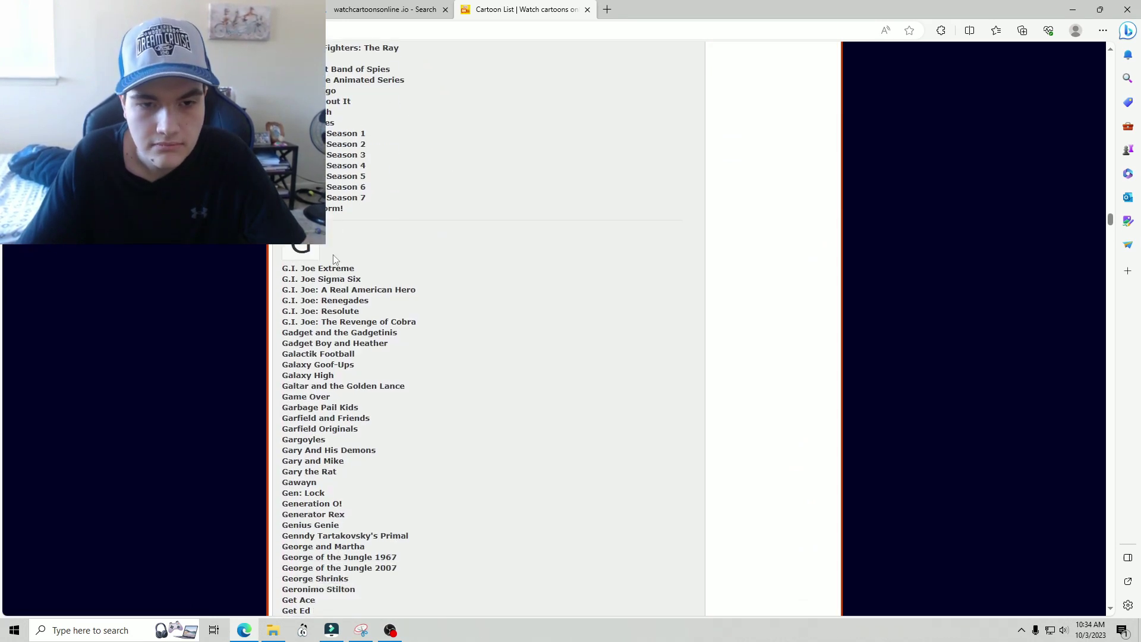
scroll(333, 260, down, 20)
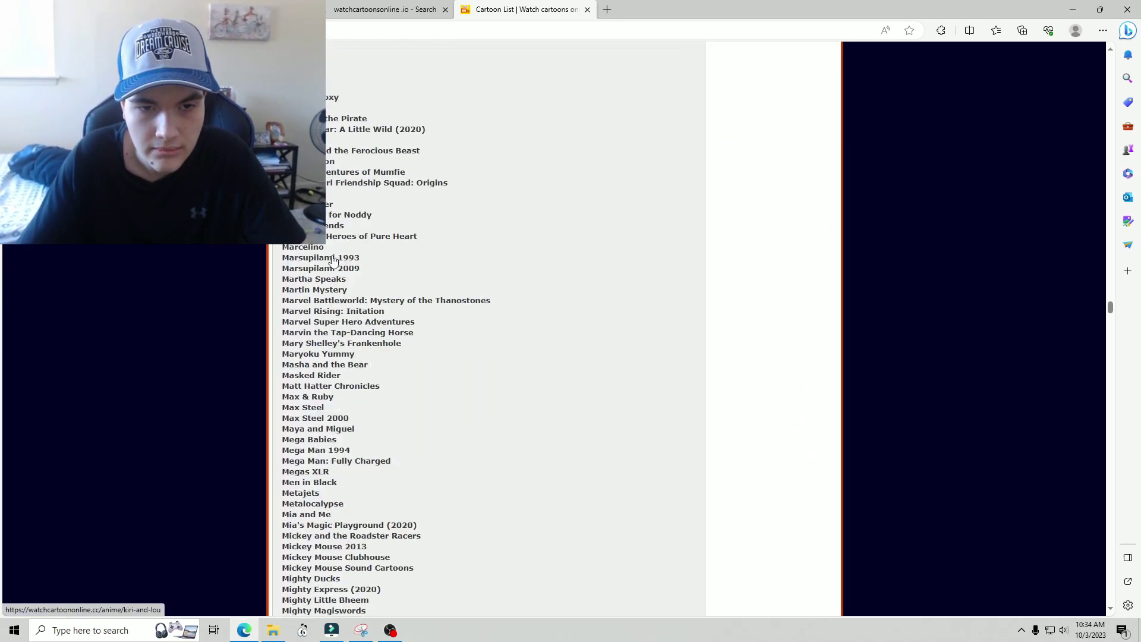
scroll(333, 260, down, 20)
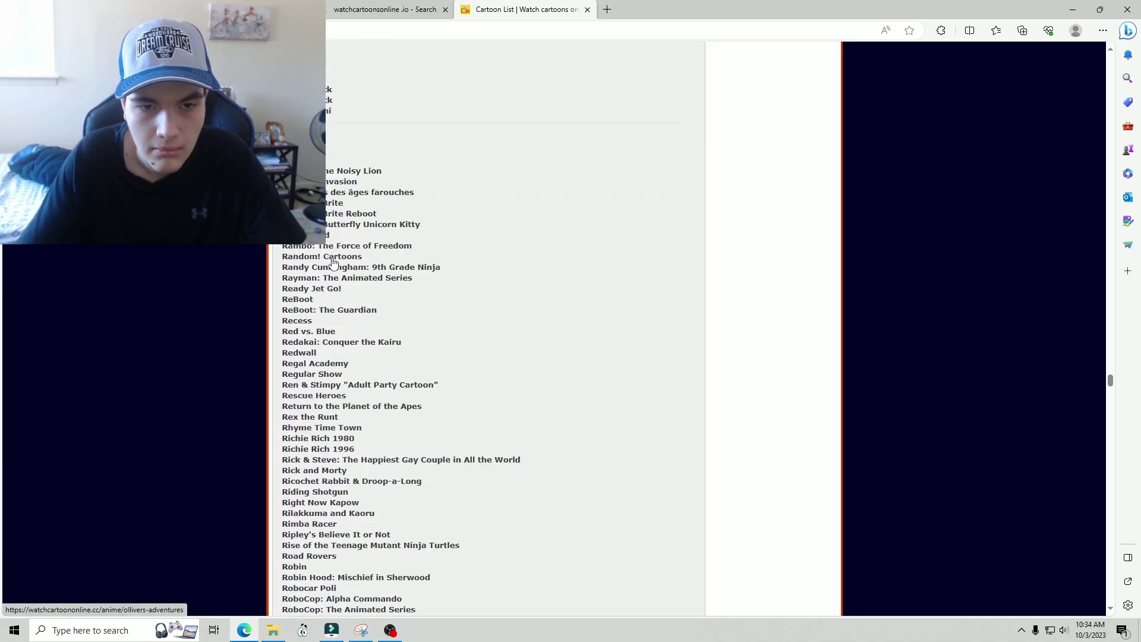
scroll(334, 262, down, 20)
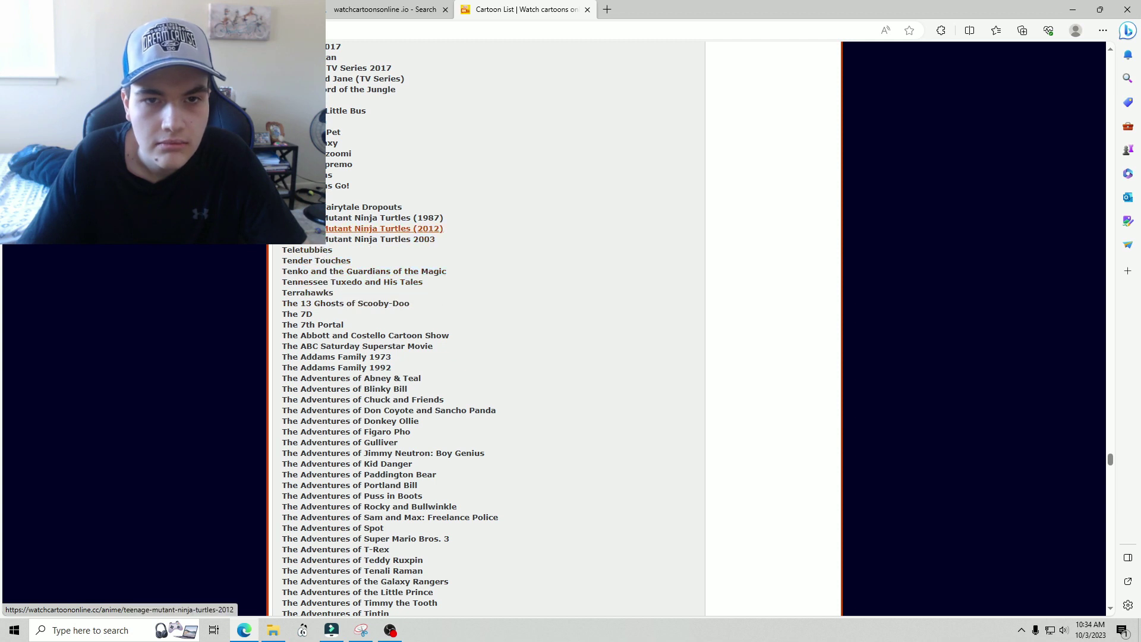
click(383, 233)
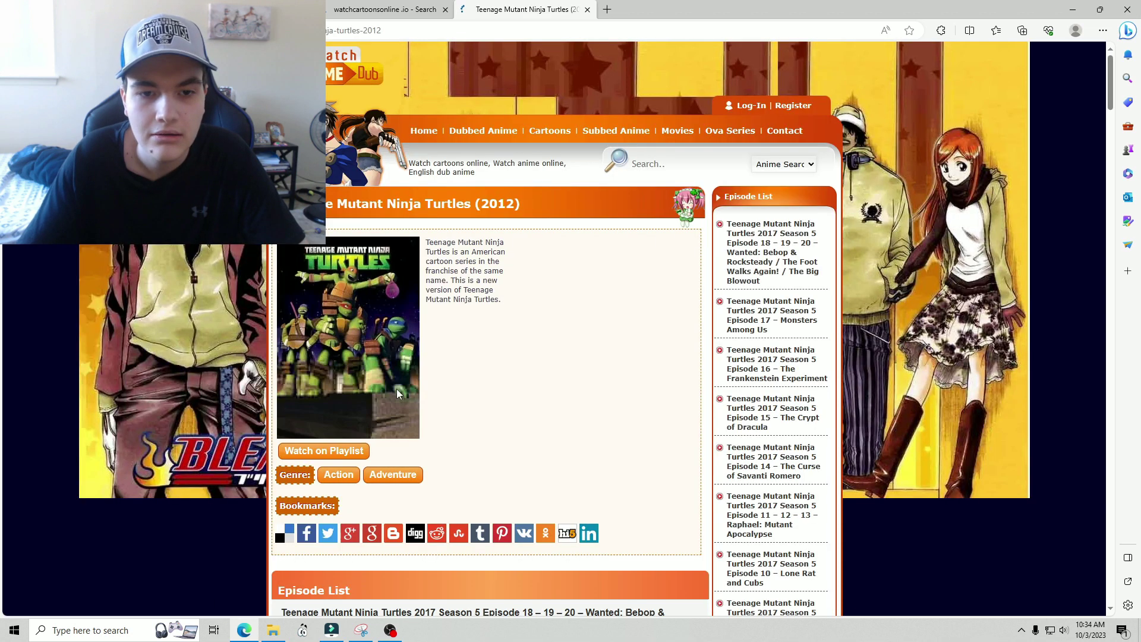
- Close and reopen the Teenage Mutant Ninja Turtles (2012) show page
scroll(397, 388, down, 20)
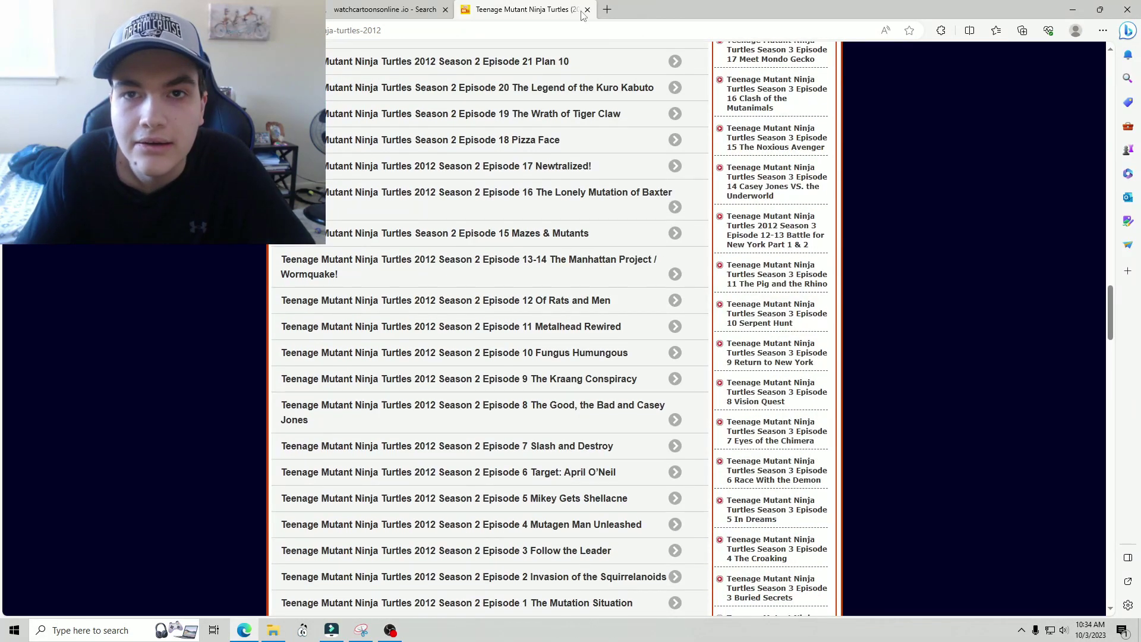
click(588, 10)
click(390, 630)
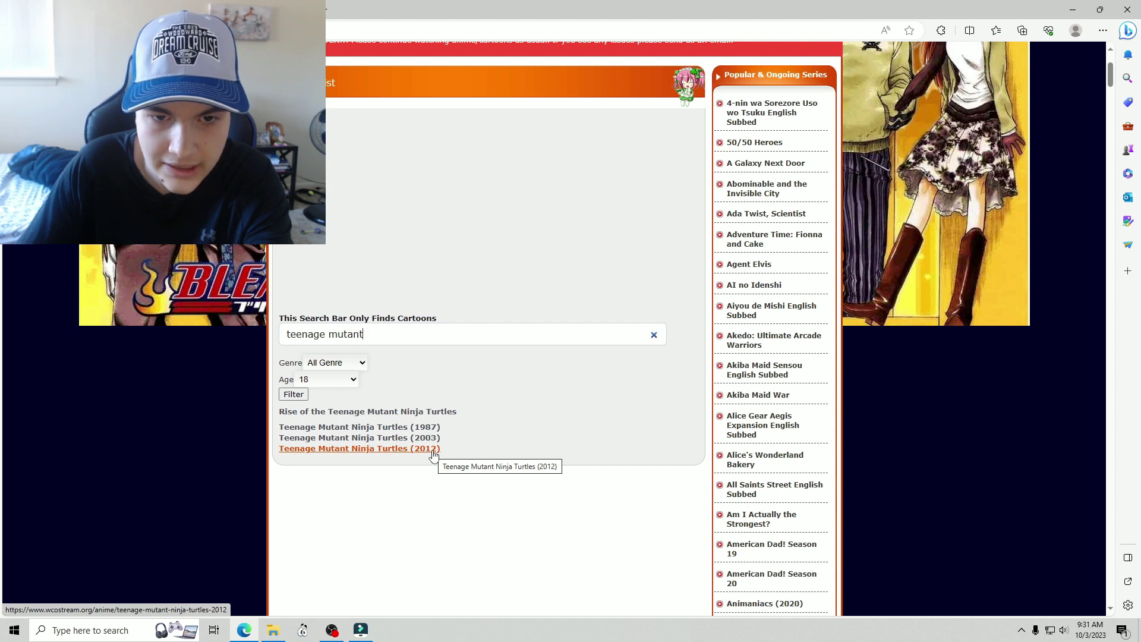
click(432, 451)
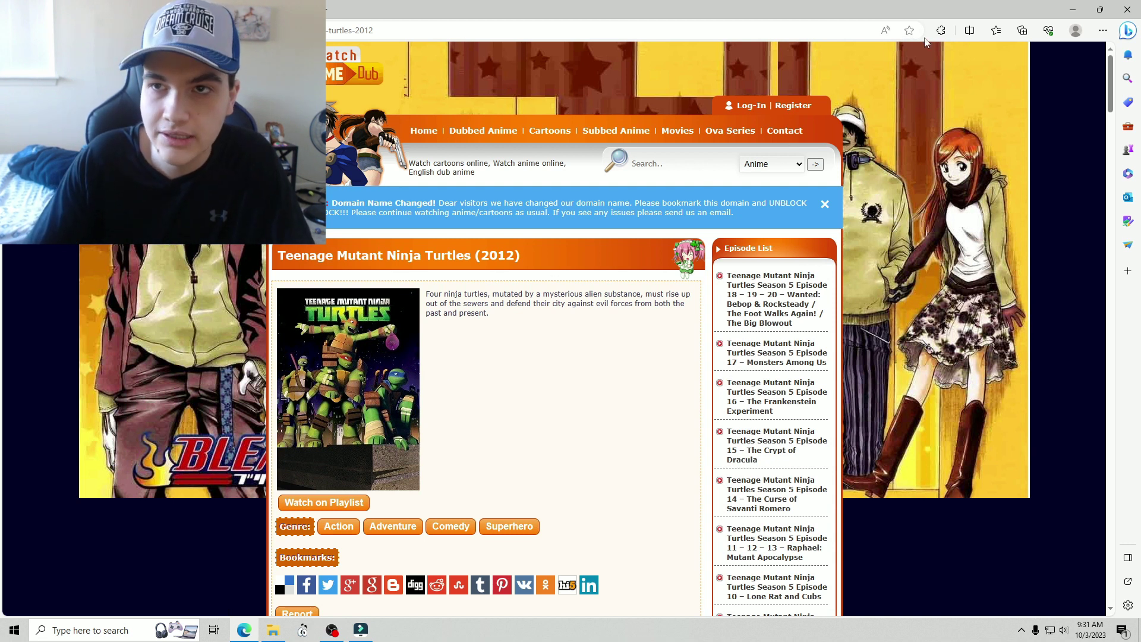
- Save the show page as a favorite, then reopen it from the Favorites bar in a new tab
click(909, 31)
click(843, 126)
key(ctrl+t)
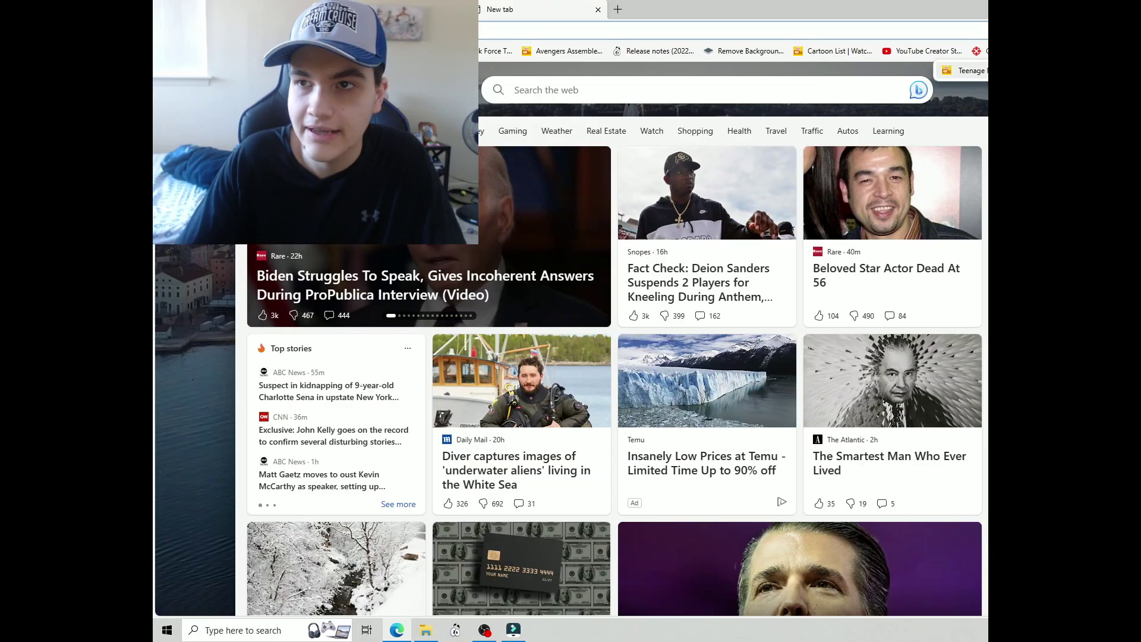
click(966, 70)
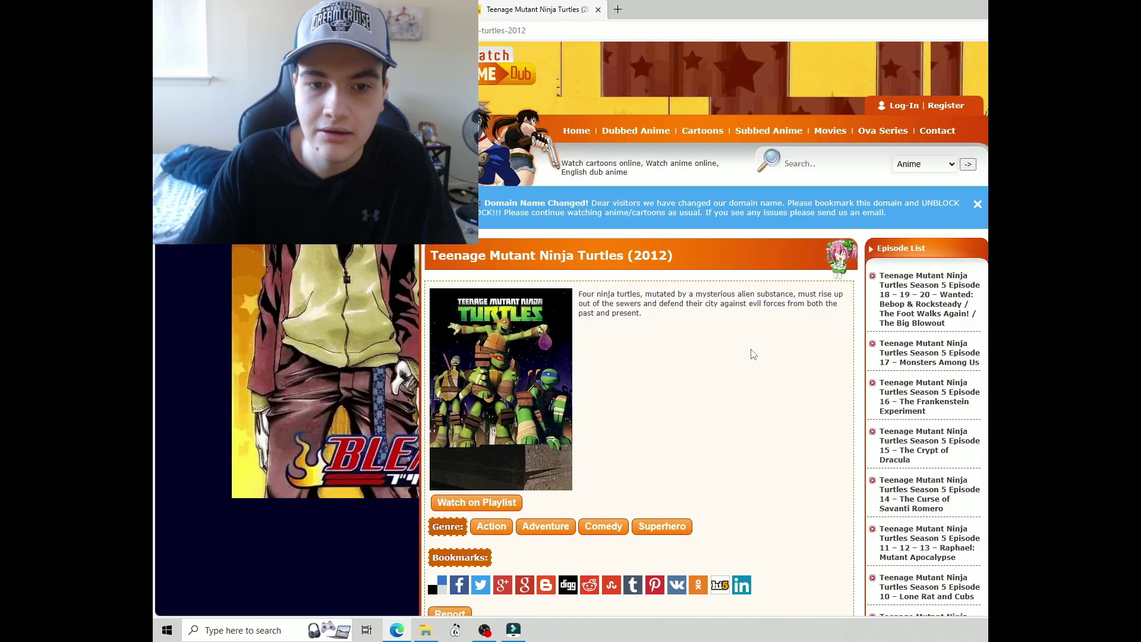